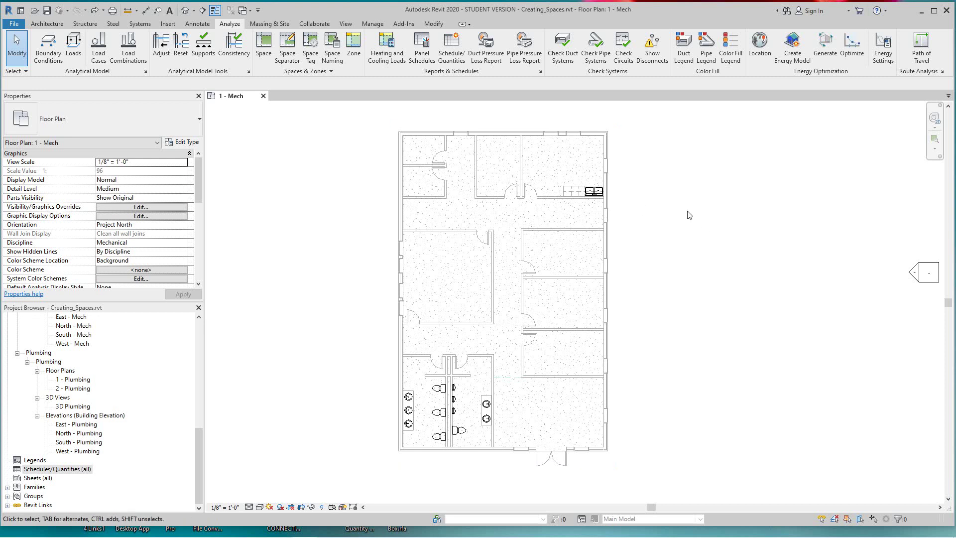
Turn on Room Bounding in the type properties of the linked ArchitectModel_702.rvt model
{"action": "scroll", "coordinate": [677, 228], "scroll_direction": "up", "scroll_amount": 1}
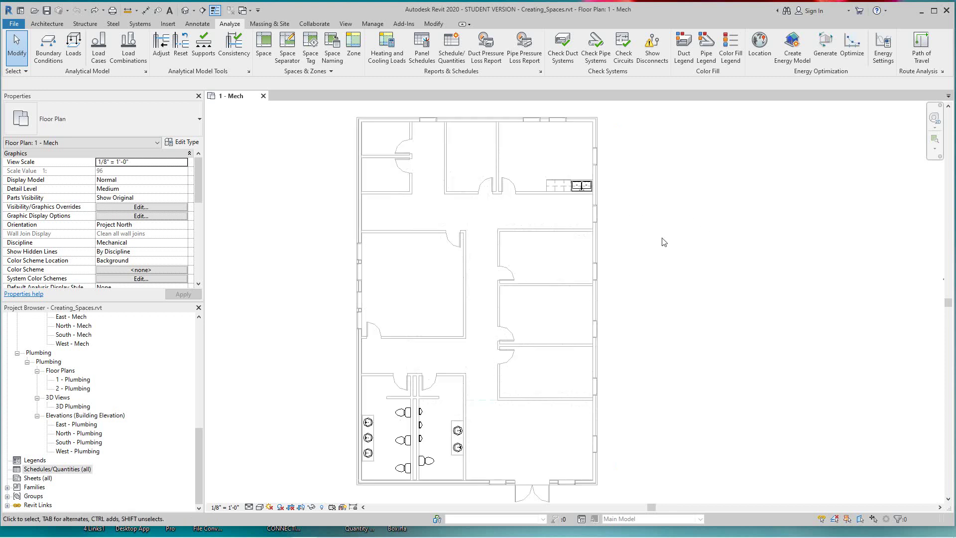
{"action": "scroll", "coordinate": [596, 255], "scroll_direction": "down", "scroll_amount": 2}
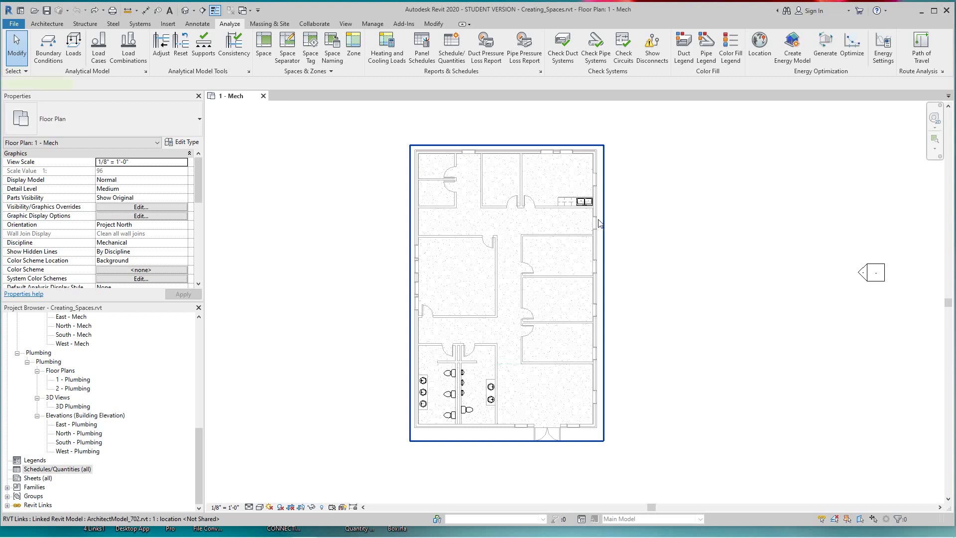
{"action": "left_click", "coordinate": [599, 223]}
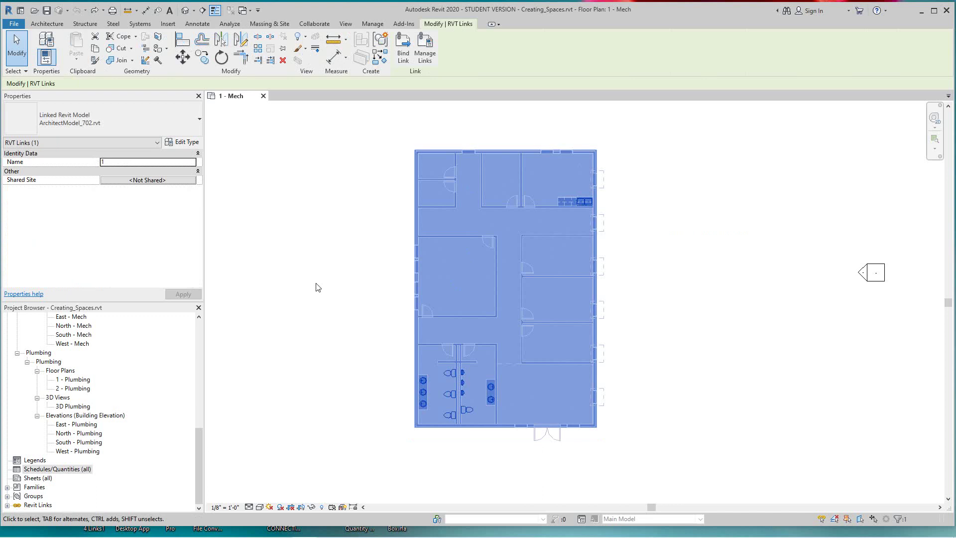
{"action": "left_click", "coordinate": [684, 277]}
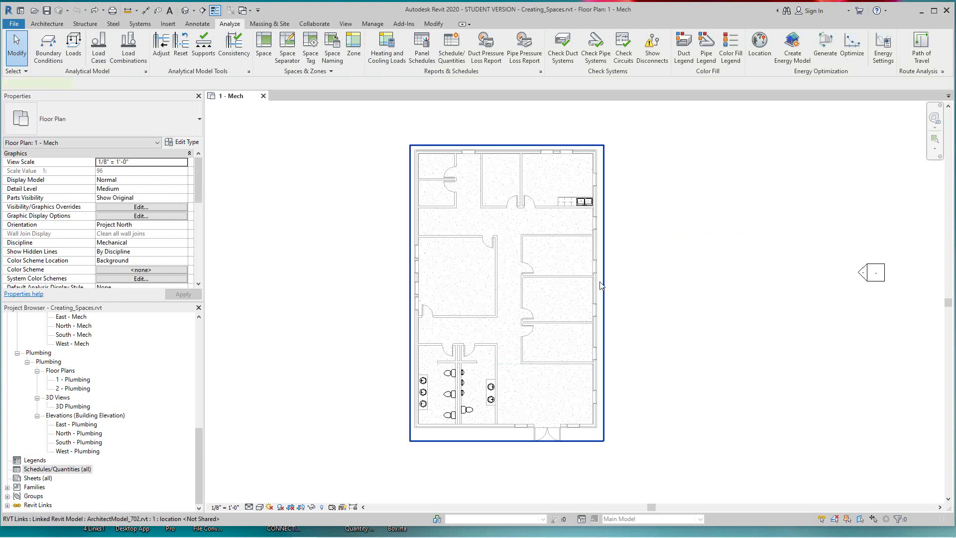
{"action": "left_click", "coordinate": [601, 286]}
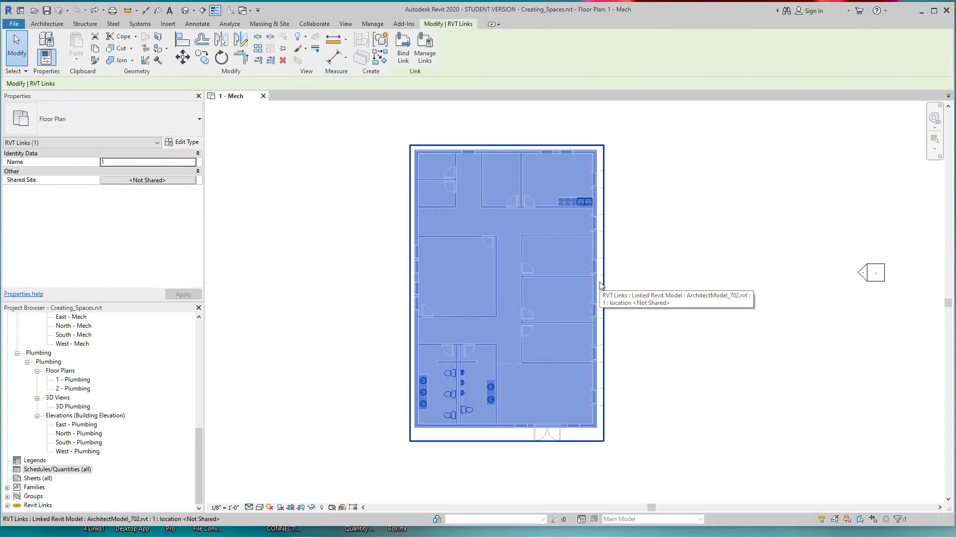
{"action": "left_click", "coordinate": [187, 143]}
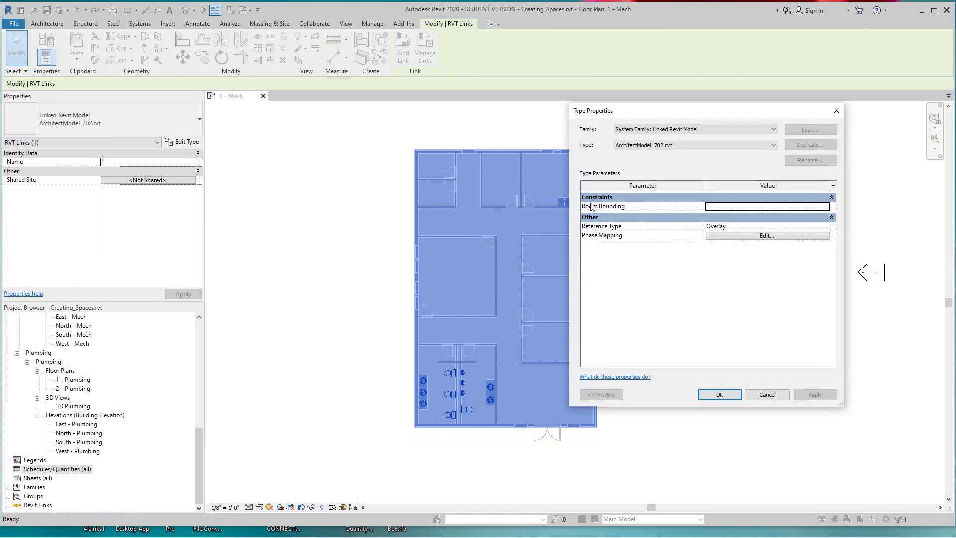
{"action": "left_click", "coordinate": [709, 207]}
{"action": "left_click", "coordinate": [821, 397]}
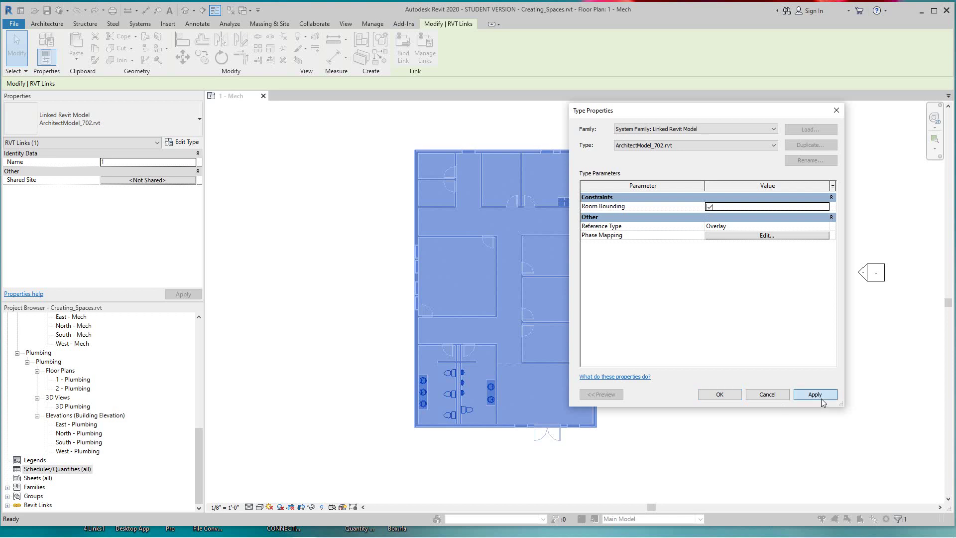
{"action": "left_click", "coordinate": [722, 397]}
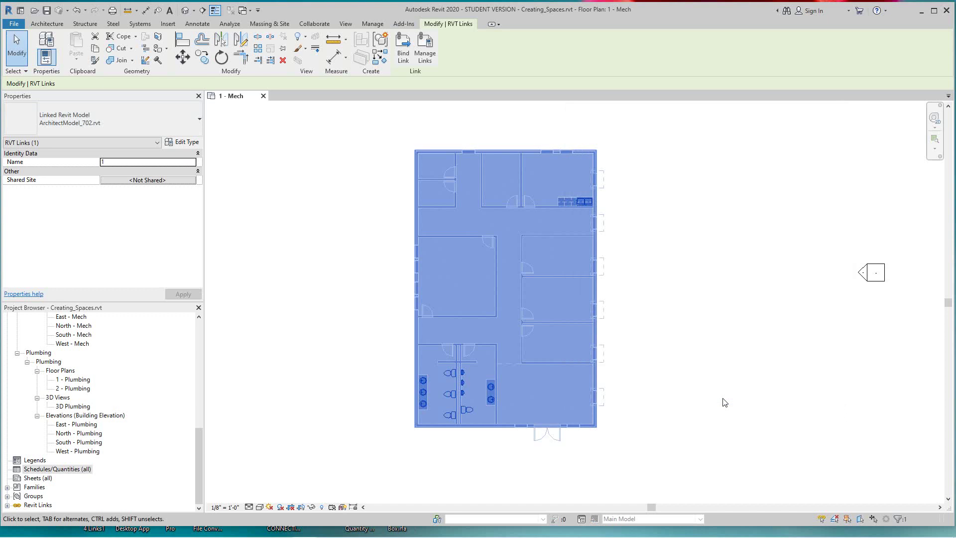
Place four tagged spaces, numbered 1 to 4, in the west room and the upper, middle and lowest east rooms
{"action": "left_click", "coordinate": [773, 350]}
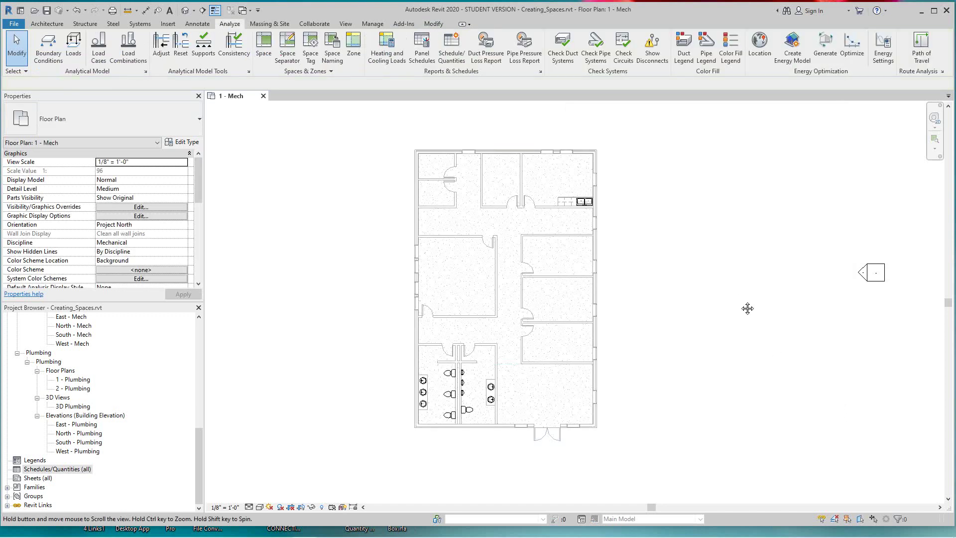
{"action": "middle_click_drag", "start_coordinate": [748, 308], "coordinate": [749, 316]}
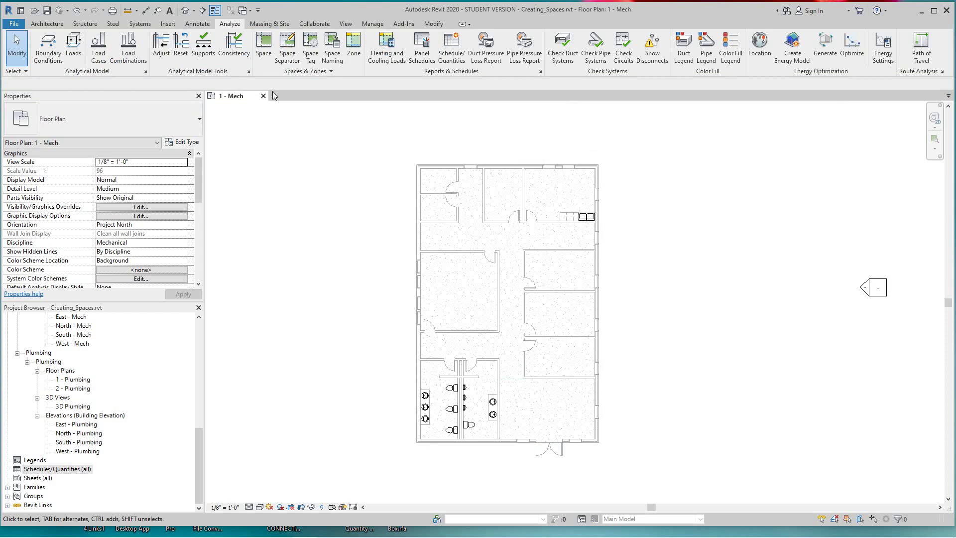
{"action": "left_click", "coordinate": [263, 44]}
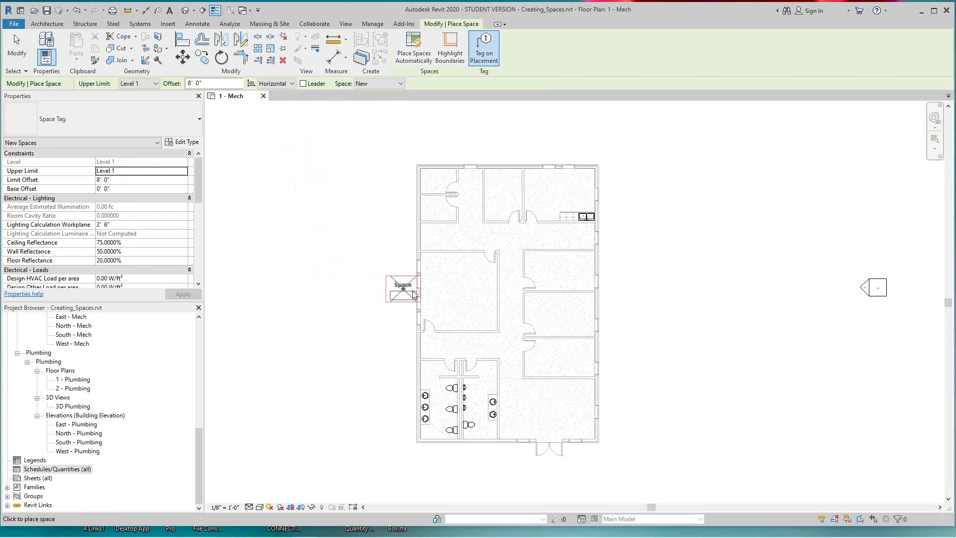
{"action": "left_click", "coordinate": [457, 289]}
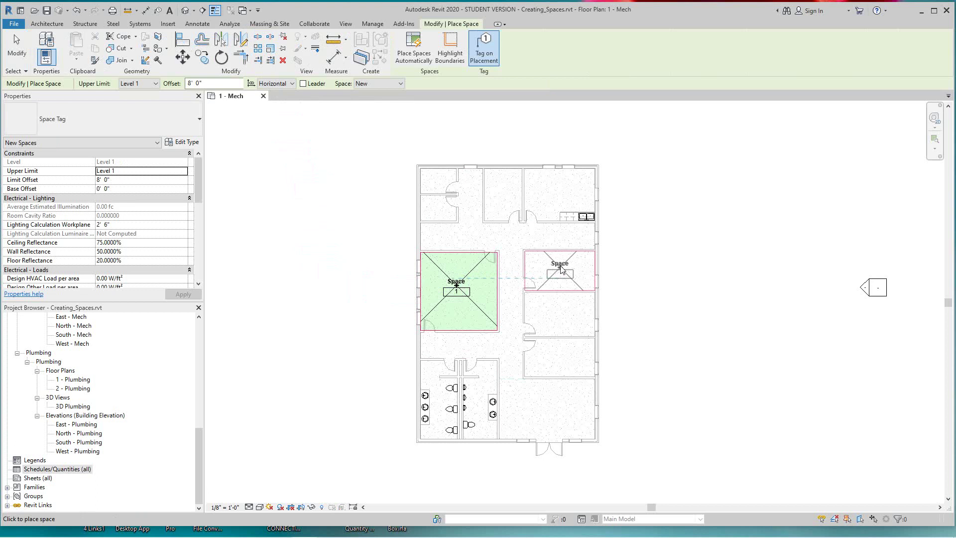
{"action": "left_click", "coordinate": [558, 284]}
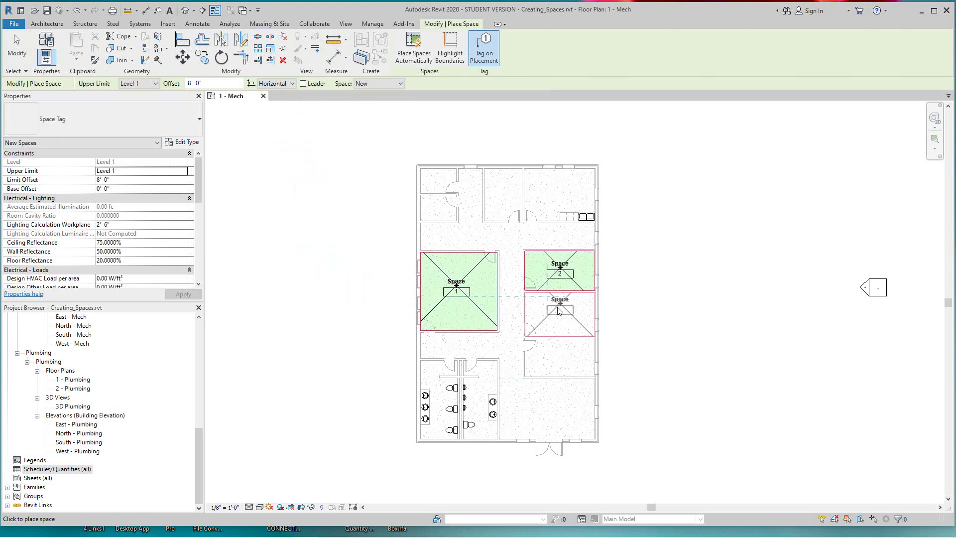
{"action": "left_click", "coordinate": [558, 310]}
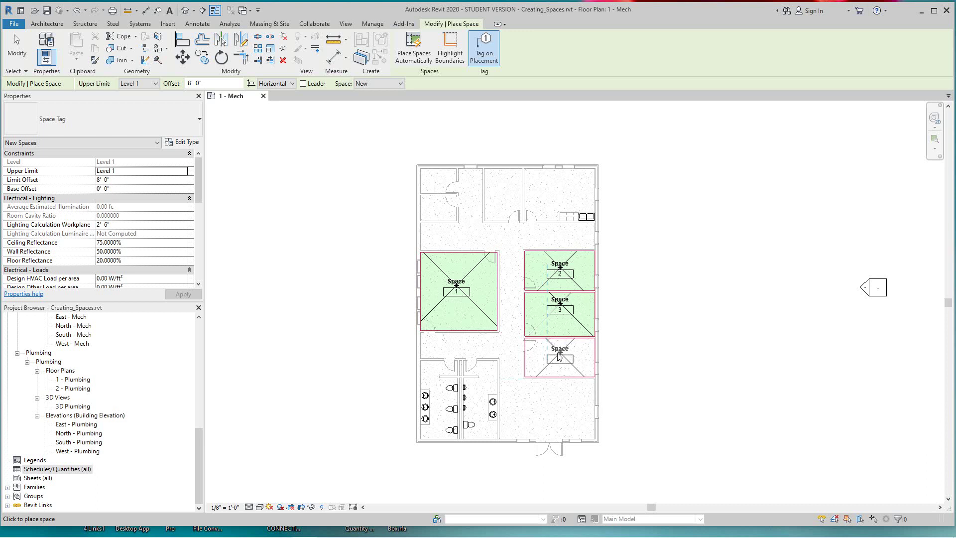
{"action": "left_click", "coordinate": [627, 312]}
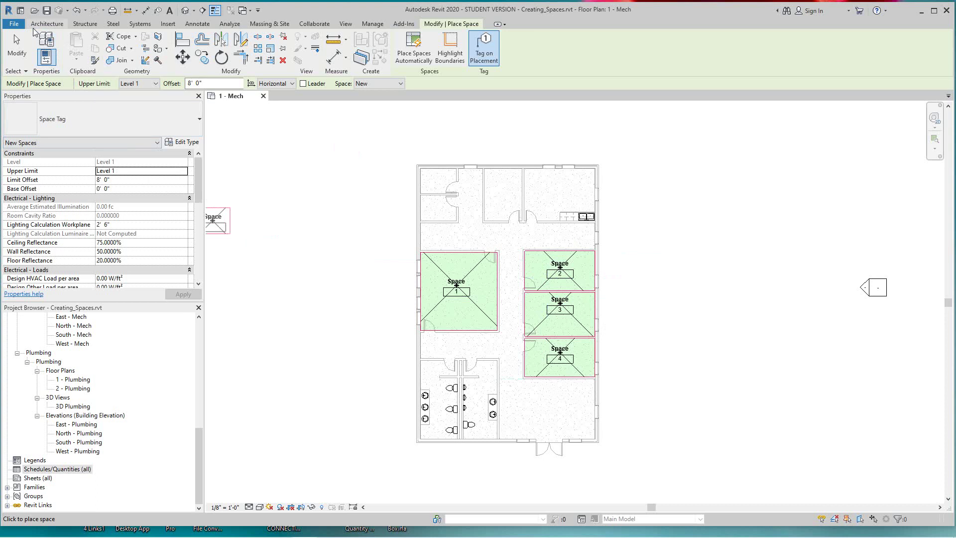
{"action": "left_click", "coordinate": [17, 46]}
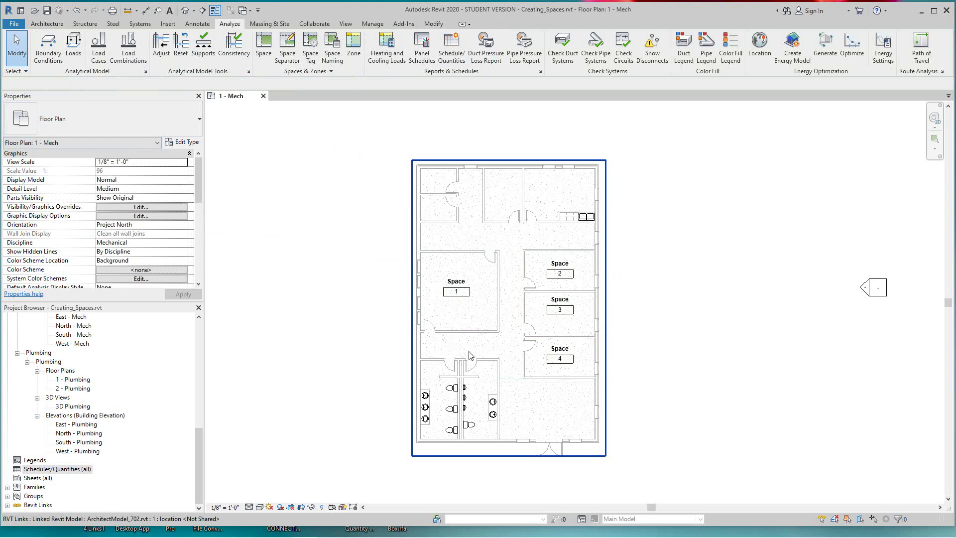
Rename the west space tag to CONFERENCE with number 101
{"action": "scroll", "coordinate": [456, 301], "scroll_direction": "up", "scroll_amount": 1}
{"action": "scroll", "coordinate": [456, 301], "scroll_direction": "up", "scroll_amount": 4}
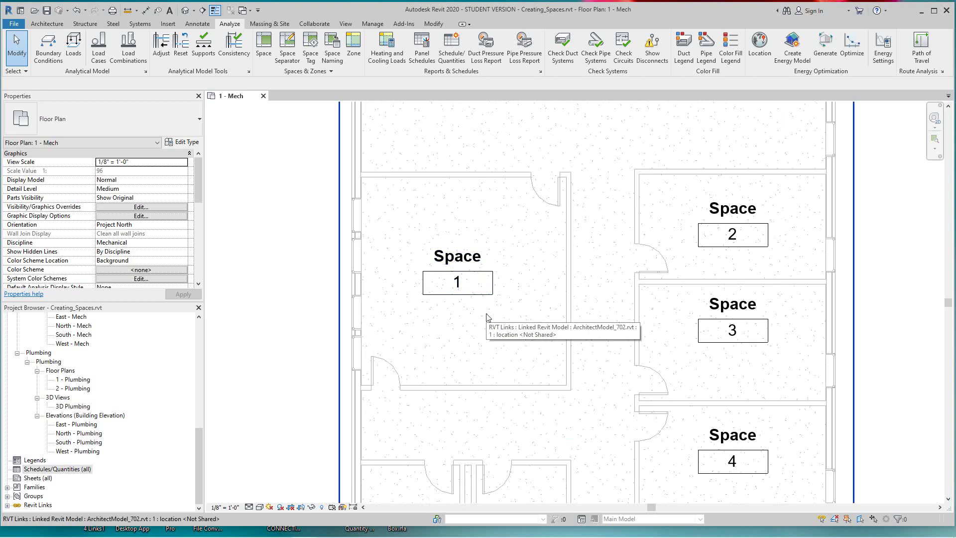
{"action": "double_click", "coordinate": [482, 263]}
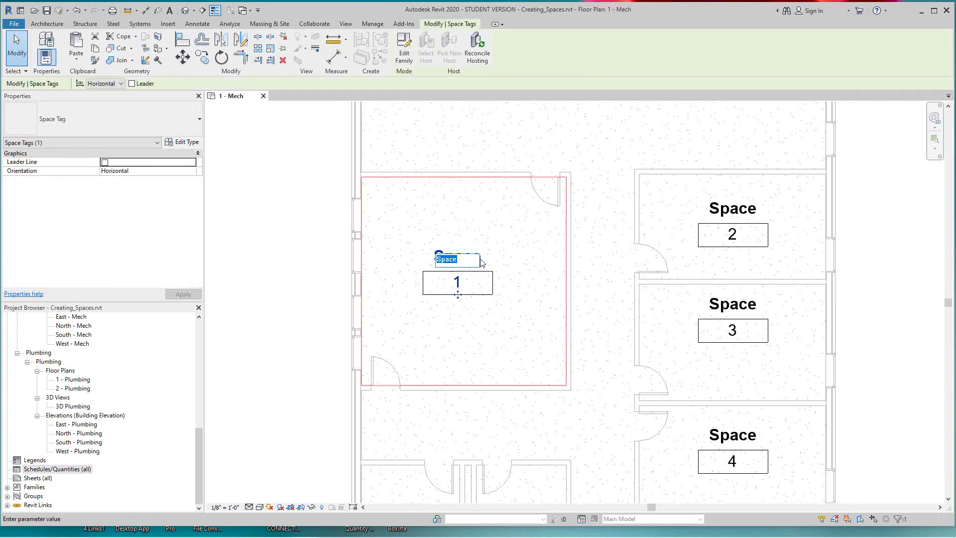
{"action": "type", "text": "CONFERENCE"}
{"action": "left_click", "coordinate": [315, 238]}
{"action": "left_click", "coordinate": [461, 288]}
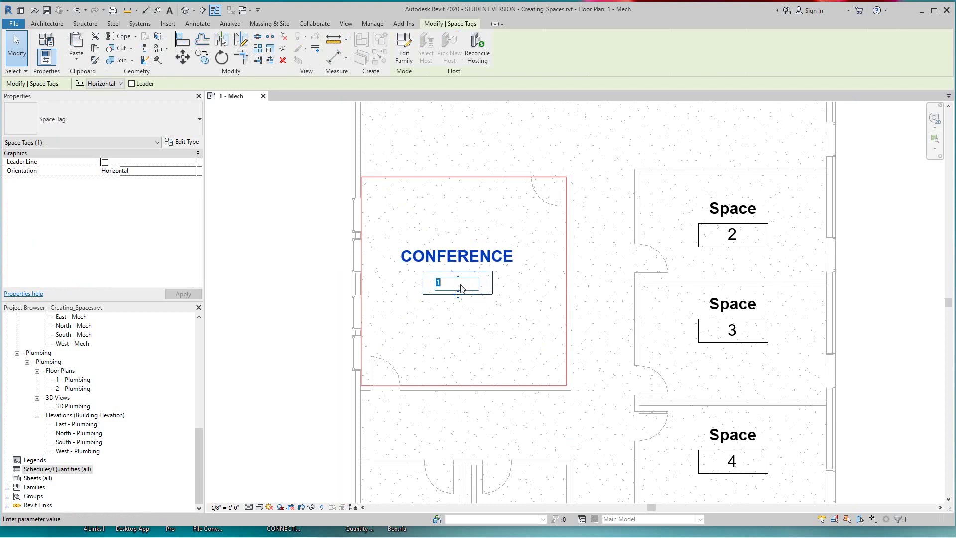
{"action": "type", "text": "101"}
{"action": "left_click", "coordinate": [278, 299]}
Rename the upper east space tag to OFFICE 1 and start retyping its number
{"action": "double_click", "coordinate": [746, 213]}
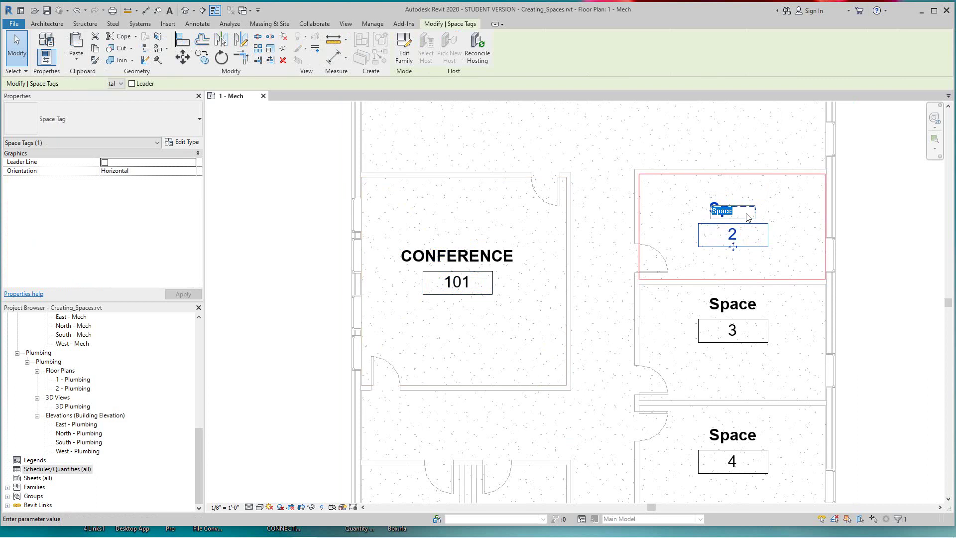
{"action": "type", "text": "OFFICE"}
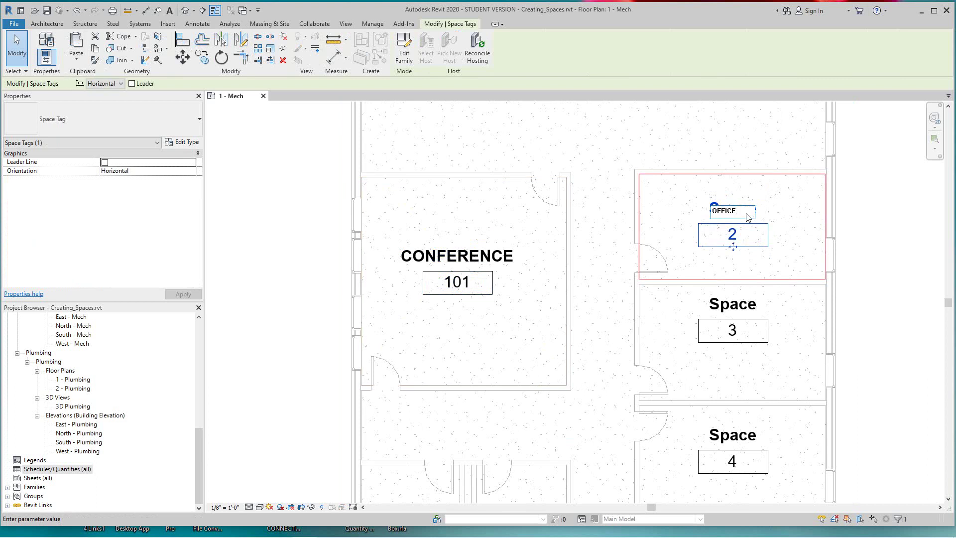
{"action": "type", "text": " 12"}
{"action": "key", "text": "BackSpace"}
{"action": "left_click", "coordinate": [871, 211]}
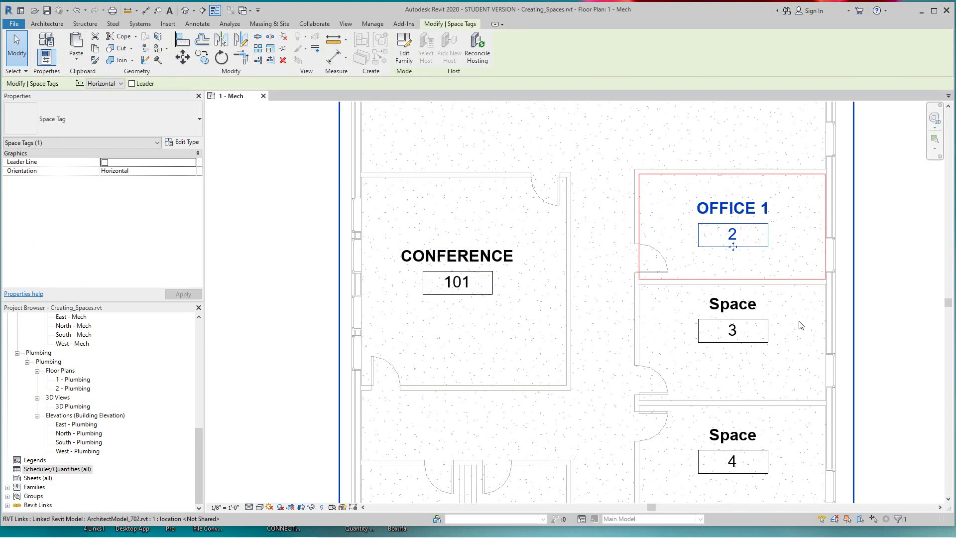
{"action": "scroll", "coordinate": [742, 308], "scroll_direction": "up", "scroll_amount": 1}
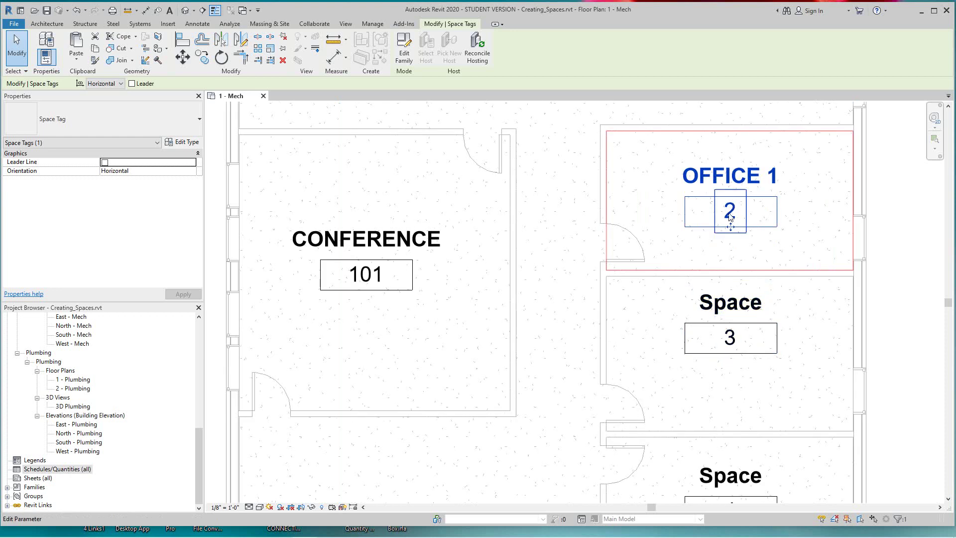
{"action": "left_click", "coordinate": [730, 213]}
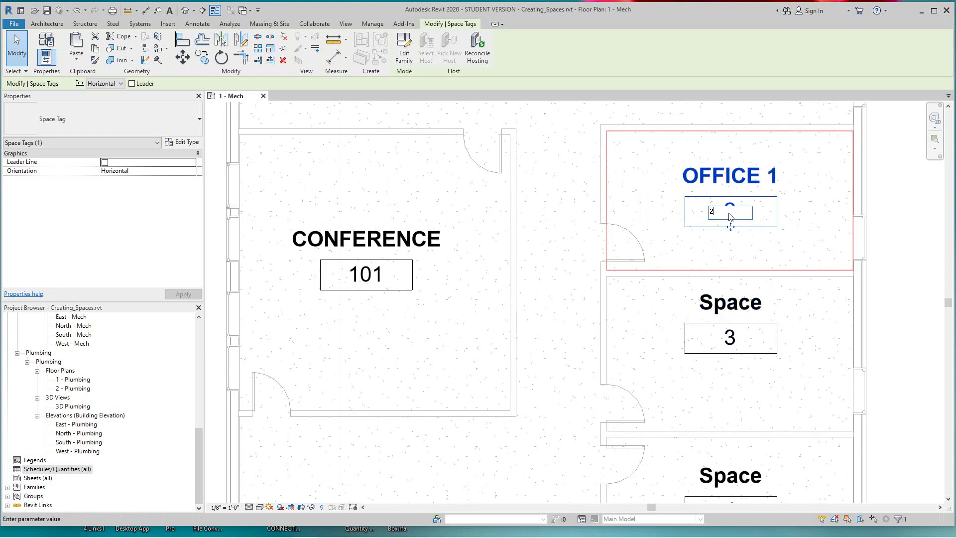
{"action": "key", "text": "BackSpace"}
{"action": "type", "text": "1032"}
{"action": "key", "text": "BackSpace"}
{"action": "key", "text": "BackSpace"}
Finish the OFFICE 1 number as 102, then tag the middle east space OFFICE 2, number 103
{"action": "type", "text": "2"}
{"action": "left_click", "coordinate": [895, 301]}
{"action": "scroll", "coordinate": [895, 301], "scroll_direction": "down", "scroll_amount": 1}
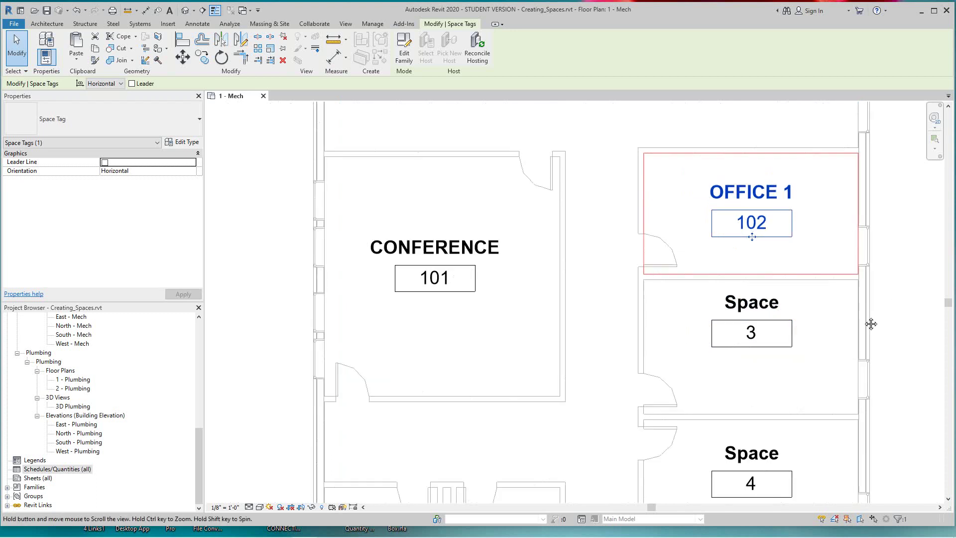
{"action": "middle_click_drag", "start_coordinate": [871, 324], "coordinate": [774, 295]}
{"action": "left_click", "coordinate": [655, 271]}
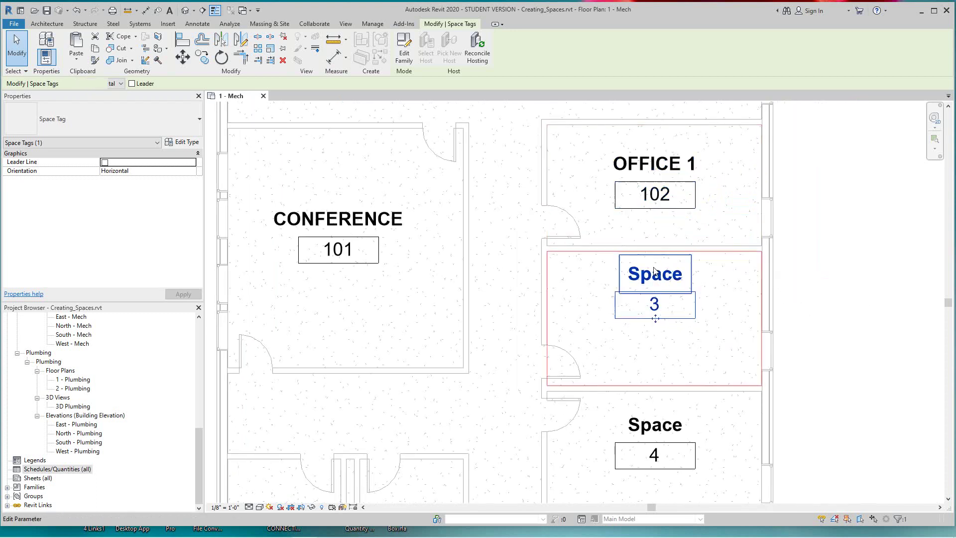
{"action": "left_click", "coordinate": [654, 271]}
{"action": "type", "text": "O"}
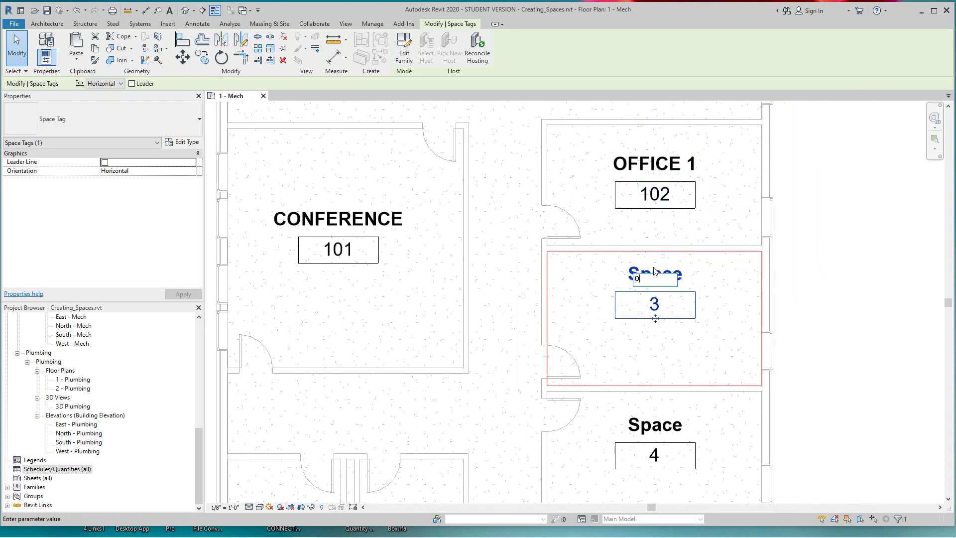
{"action": "type", "text": "FFICE 2"}
{"action": "left_click", "coordinate": [823, 268]}
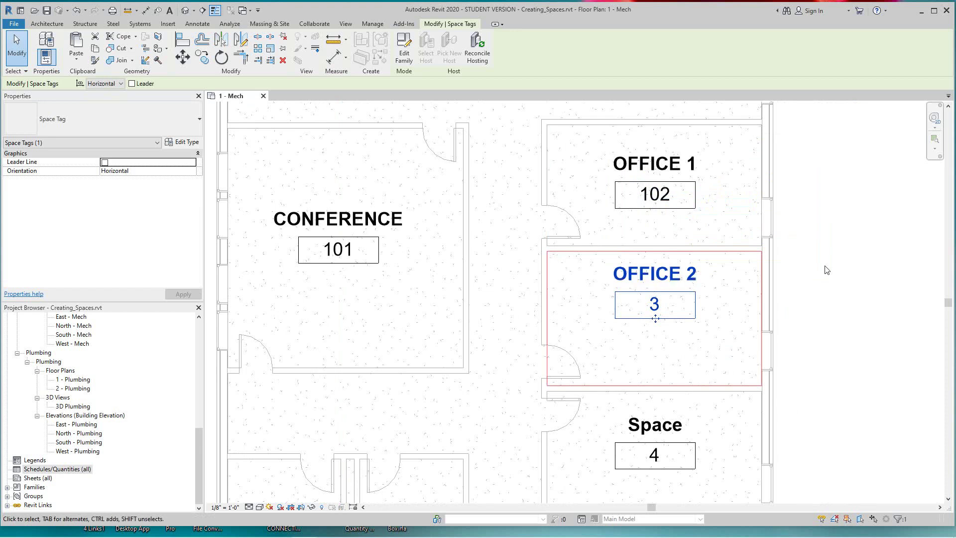
{"action": "left_click", "coordinate": [655, 307]}
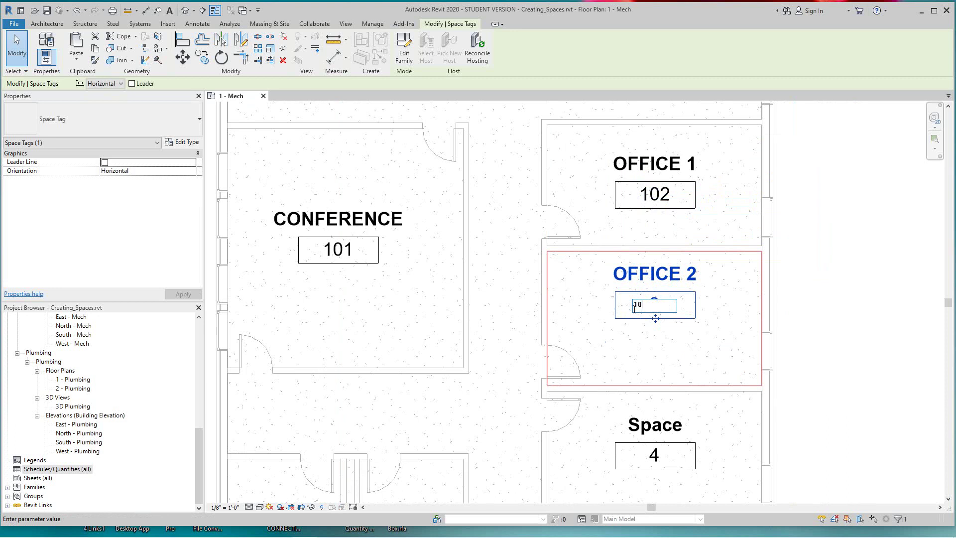
{"action": "type", "text": "103"}
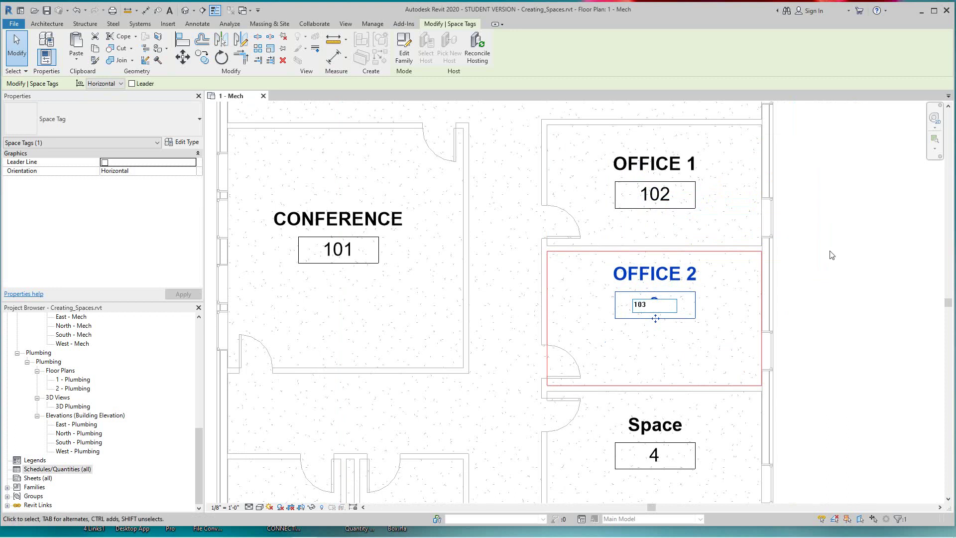
{"action": "left_click", "coordinate": [831, 255]}
Tag the lowest east space OFFICE 3 with number 104
{"action": "scroll", "coordinate": [804, 314], "scroll_direction": "down", "scroll_amount": 2}
{"action": "middle_click_drag", "start_coordinate": [798, 318], "coordinate": [778, 275]}
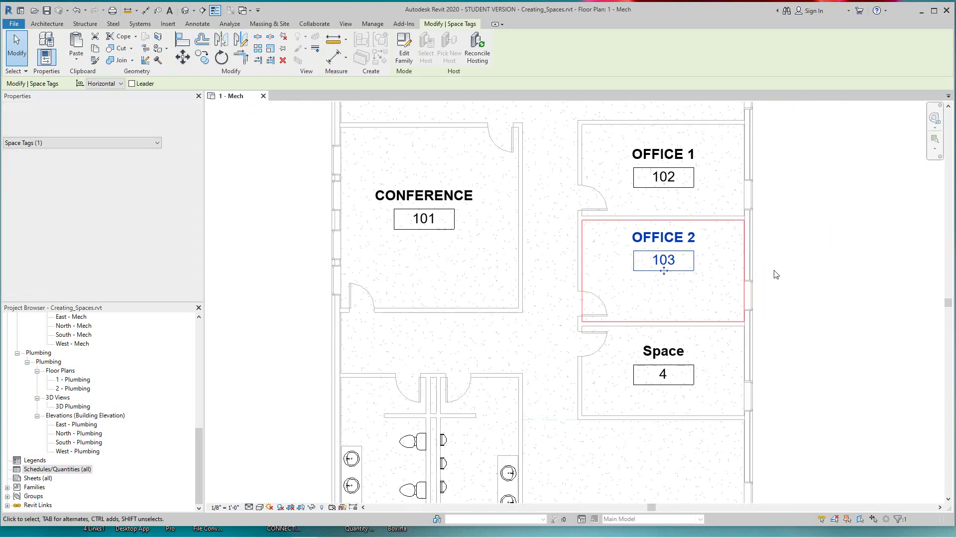
{"action": "scroll", "coordinate": [790, 280], "scroll_direction": "down", "scroll_amount": 2}
{"action": "left_click", "coordinate": [789, 282]}
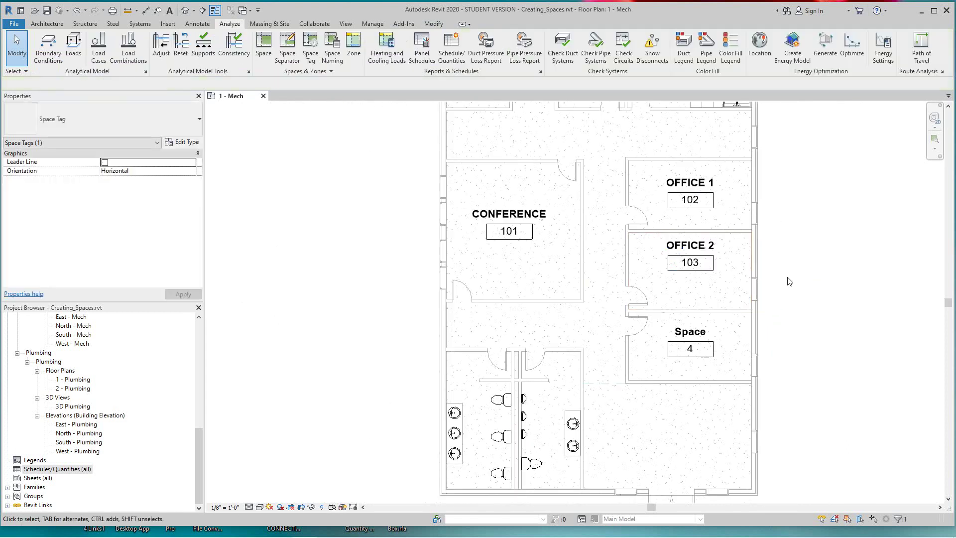
{"action": "left_click", "coordinate": [685, 335]}
{"action": "left_click", "coordinate": [685, 335]}
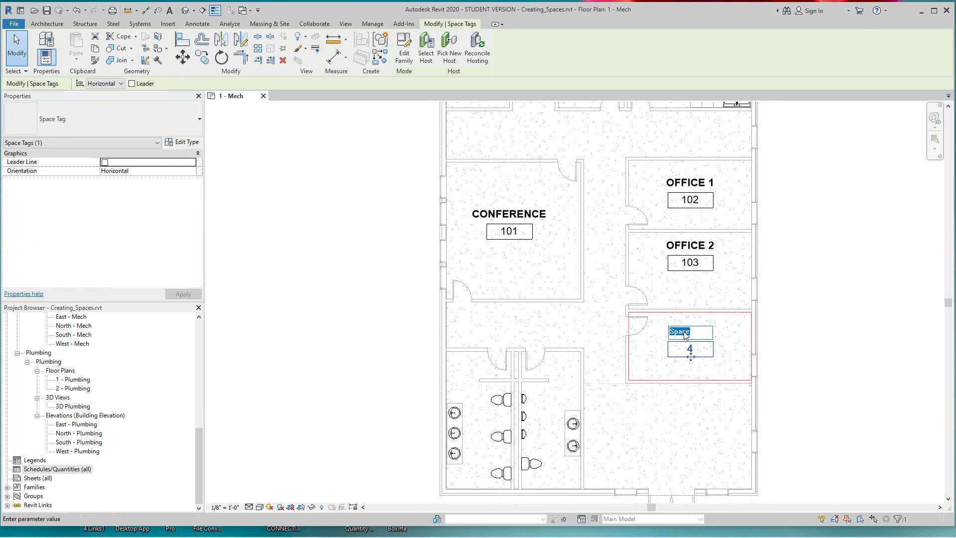
{"action": "type", "text": "OFFICE 3"}
{"action": "left_click", "coordinate": [786, 361]}
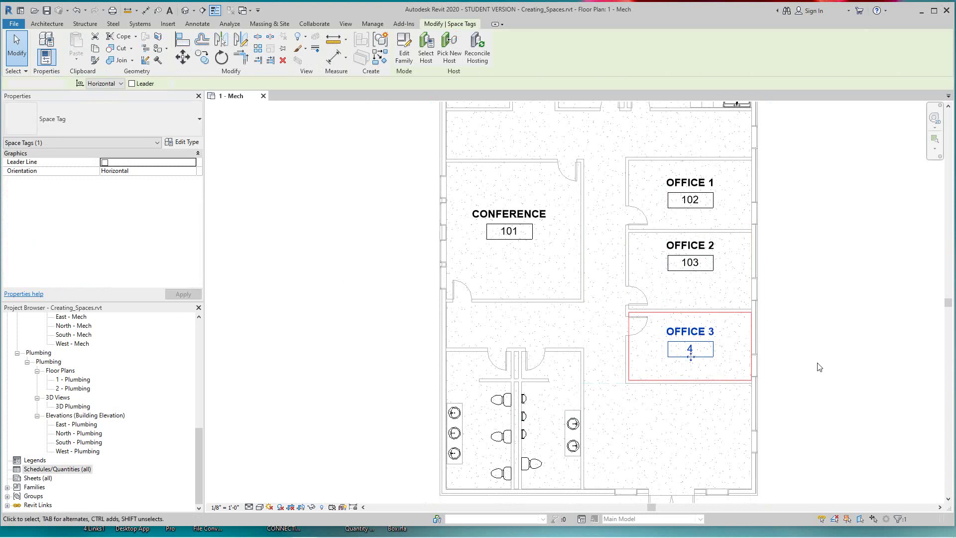
{"action": "scroll", "coordinate": [726, 347], "scroll_direction": "up", "scroll_amount": 2}
{"action": "left_click", "coordinate": [669, 355]}
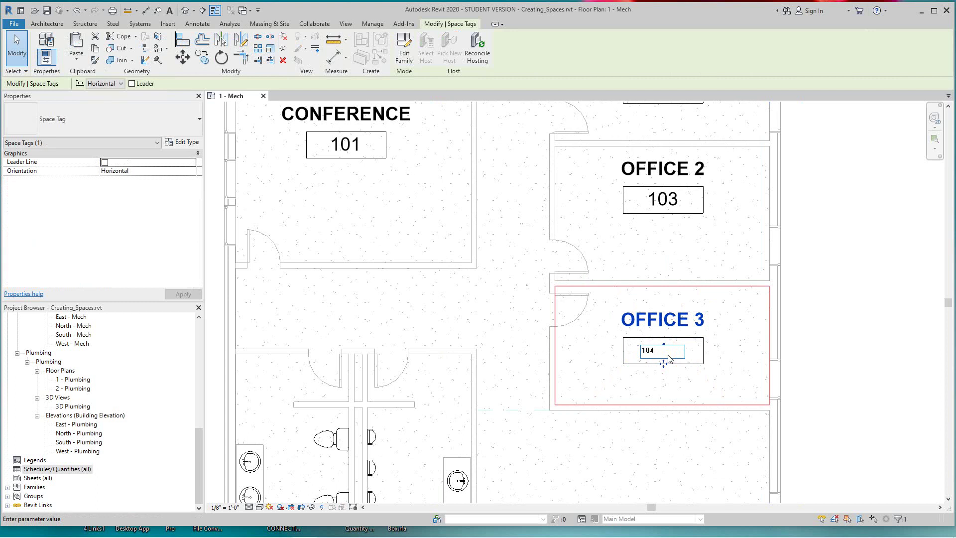
{"action": "left_click", "coordinate": [815, 342]}
{"action": "left_click", "coordinate": [826, 350]}
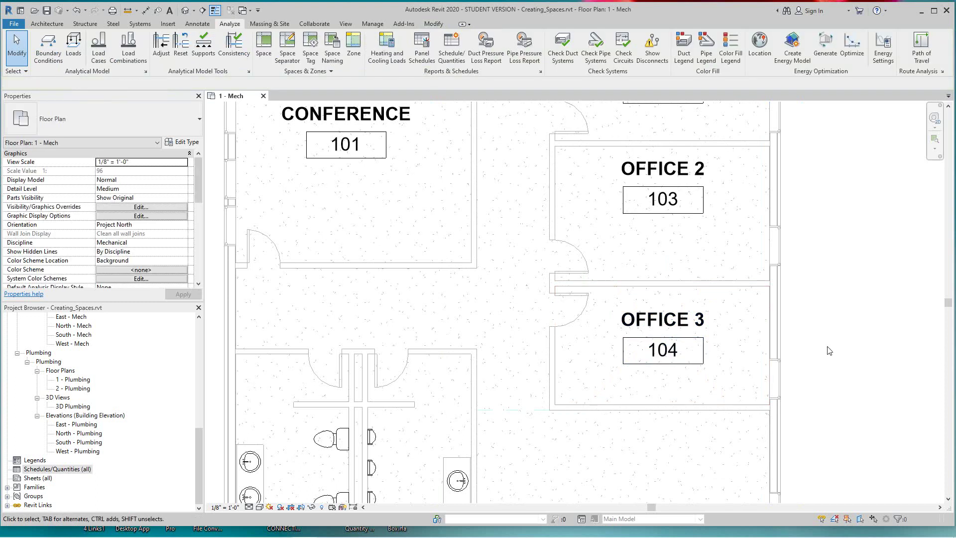
{"action": "scroll", "coordinate": [842, 374], "scroll_direction": "down", "scroll_amount": 2}
{"action": "scroll", "coordinate": [850, 381], "scroll_direction": "down", "scroll_amount": 3}
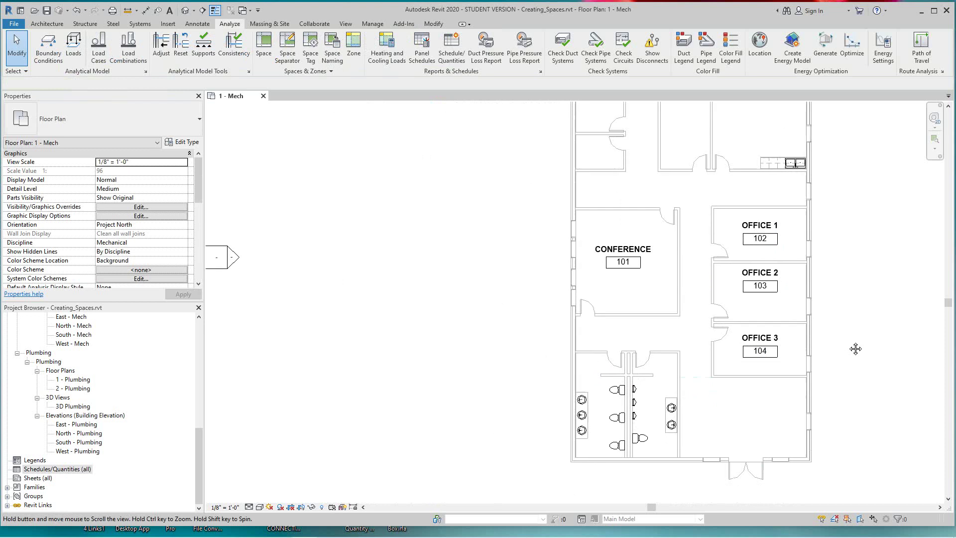
{"action": "scroll", "coordinate": [837, 361], "scroll_direction": "down", "scroll_amount": 3}
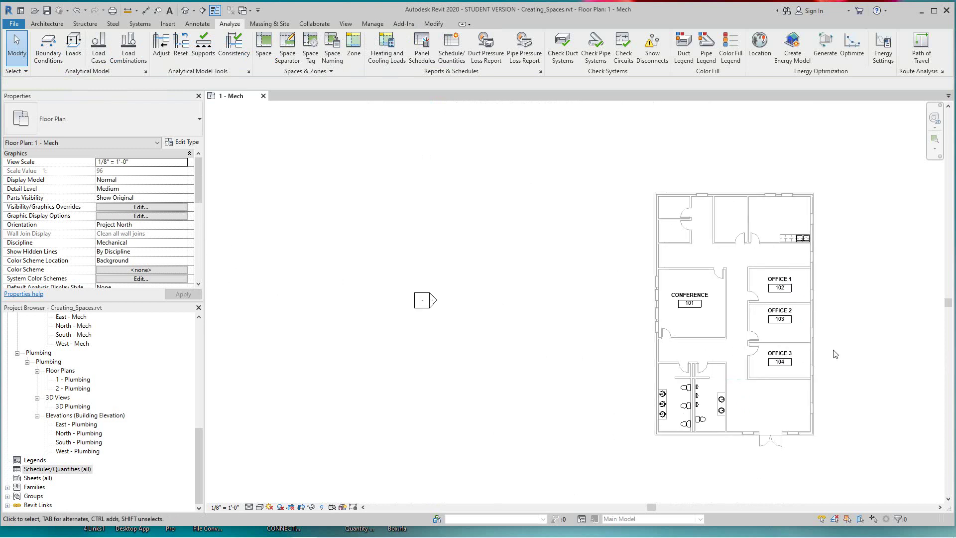
{"action": "middle_click_drag", "start_coordinate": [819, 356], "coordinate": [724, 329]}
{"action": "scroll", "coordinate": [766, 343], "scroll_direction": "up", "scroll_amount": 2}
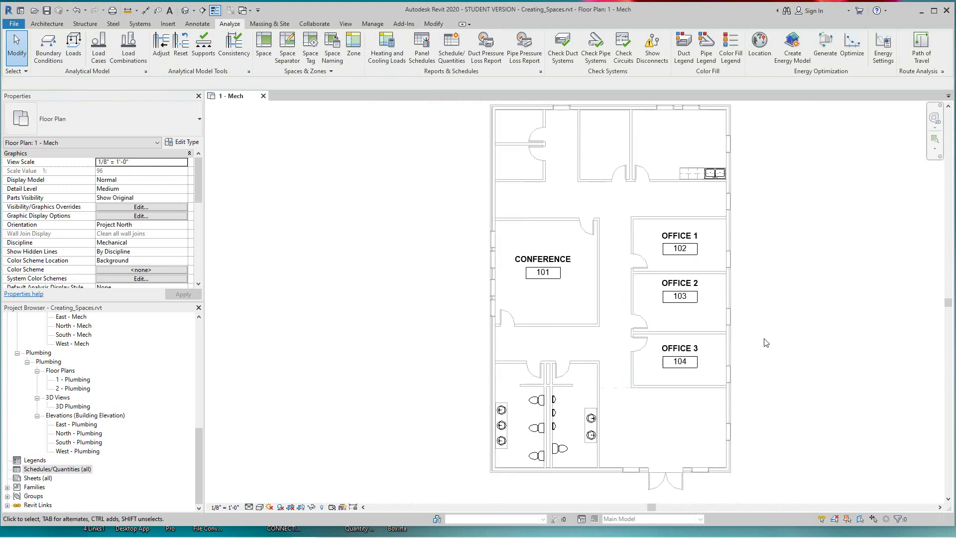
{"action": "scroll", "coordinate": [766, 342], "scroll_direction": "up", "scroll_amount": 1}
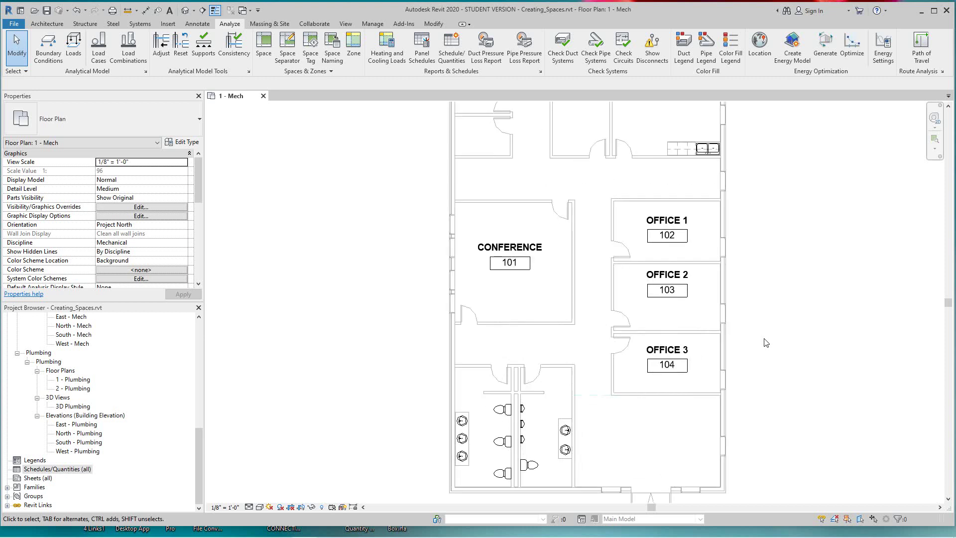
{"action": "scroll", "coordinate": [766, 343], "scroll_direction": "down", "scroll_amount": 1}
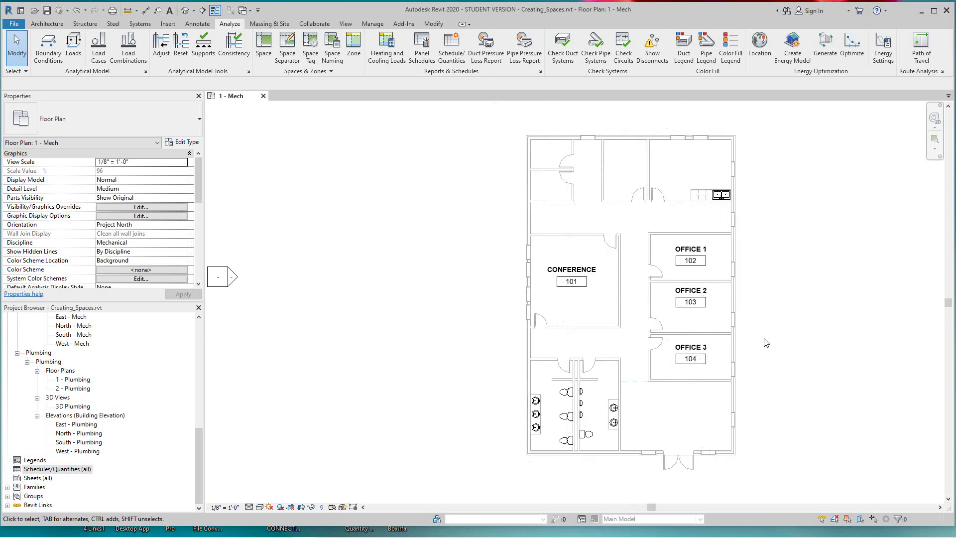
{"action": "scroll", "coordinate": [766, 343], "scroll_direction": "up", "scroll_amount": 1}
{"action": "scroll", "coordinate": [766, 343], "scroll_direction": "down", "scroll_amount": 1}
{"action": "scroll", "coordinate": [393, 306], "scroll_direction": "down", "scroll_amount": 1}
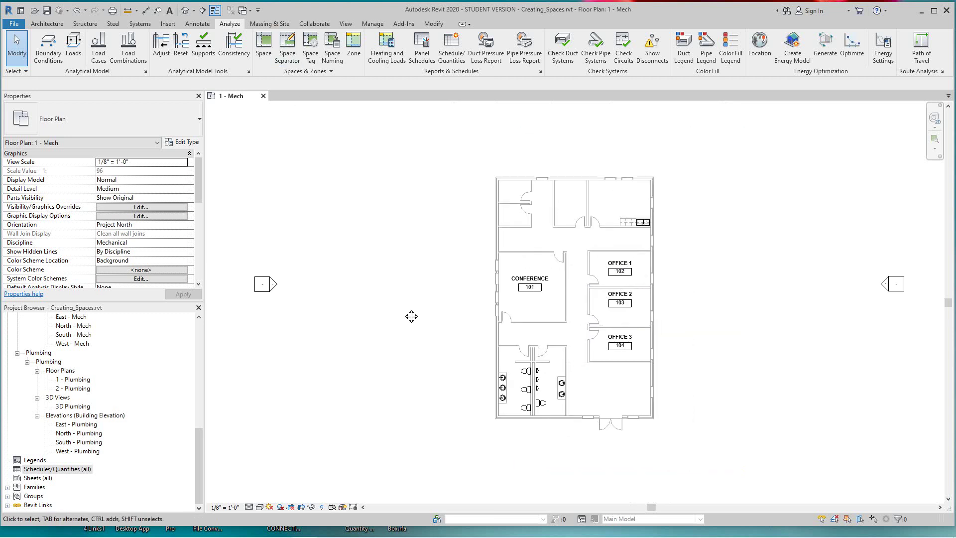
{"action": "middle_click_drag", "start_coordinate": [412, 316], "coordinate": [404, 320]}
{"action": "scroll", "coordinate": [403, 319], "scroll_direction": "up", "scroll_amount": 1}
{"action": "scroll", "coordinate": [404, 318], "scroll_direction": "down", "scroll_amount": 1}
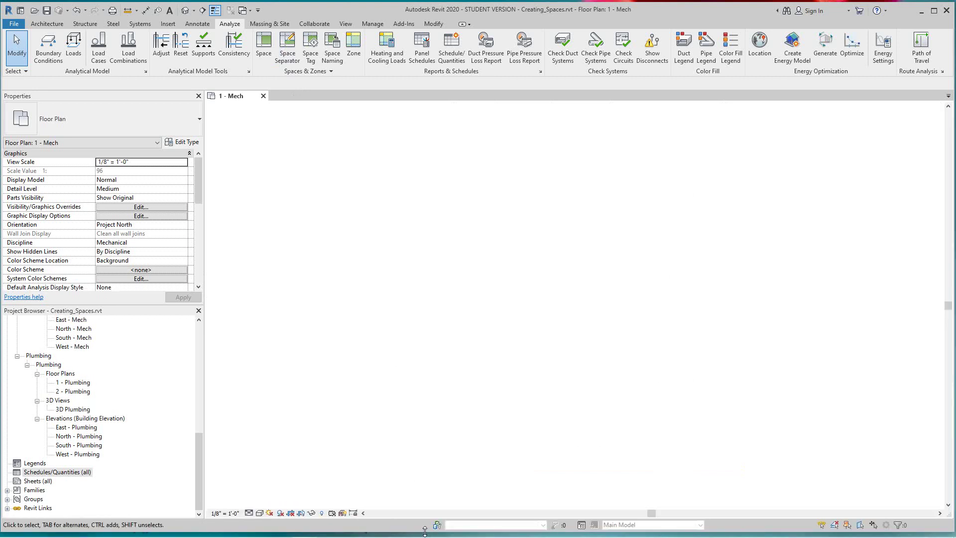
{"action": "scroll", "coordinate": [462, 324], "scroll_direction": "up", "scroll_amount": 1}
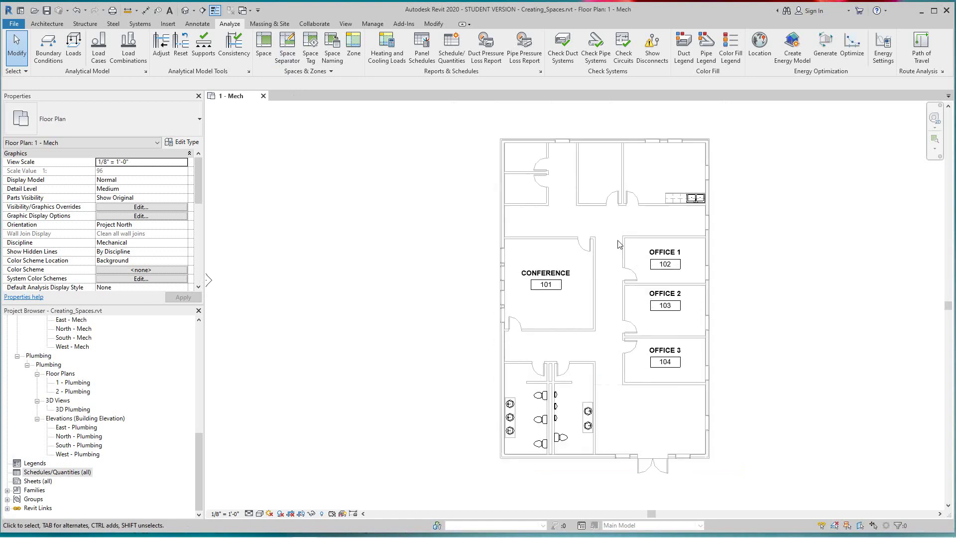
{"action": "middle_click_drag", "start_coordinate": [757, 223], "coordinate": [745, 226]}
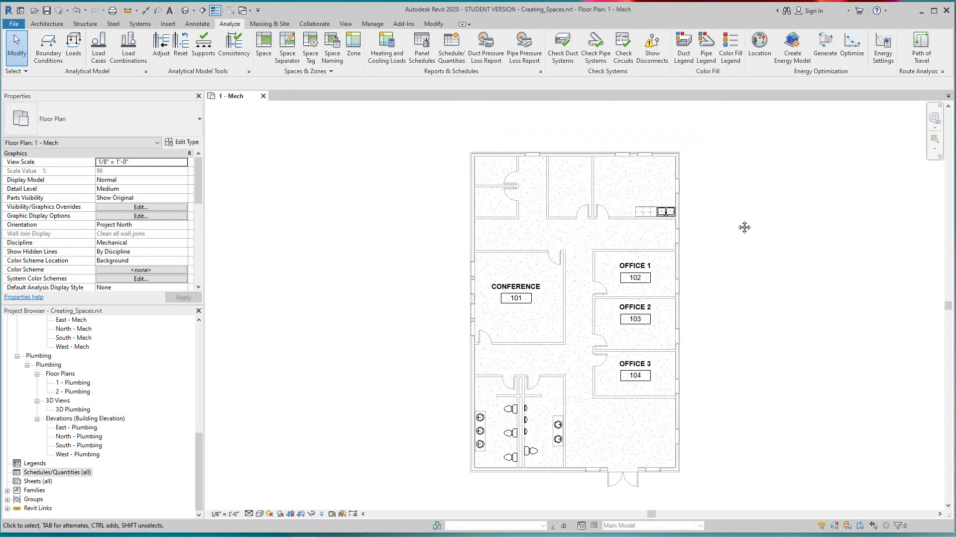
{"action": "scroll", "coordinate": [744, 227], "scroll_direction": "up", "scroll_amount": 1}
{"action": "scroll", "coordinate": [744, 227], "scroll_direction": "down", "scroll_amount": 1}
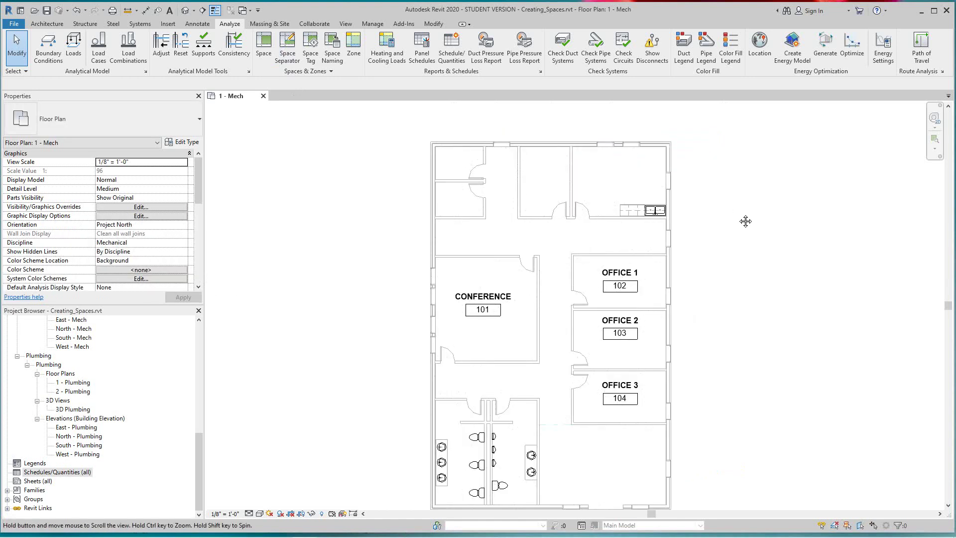